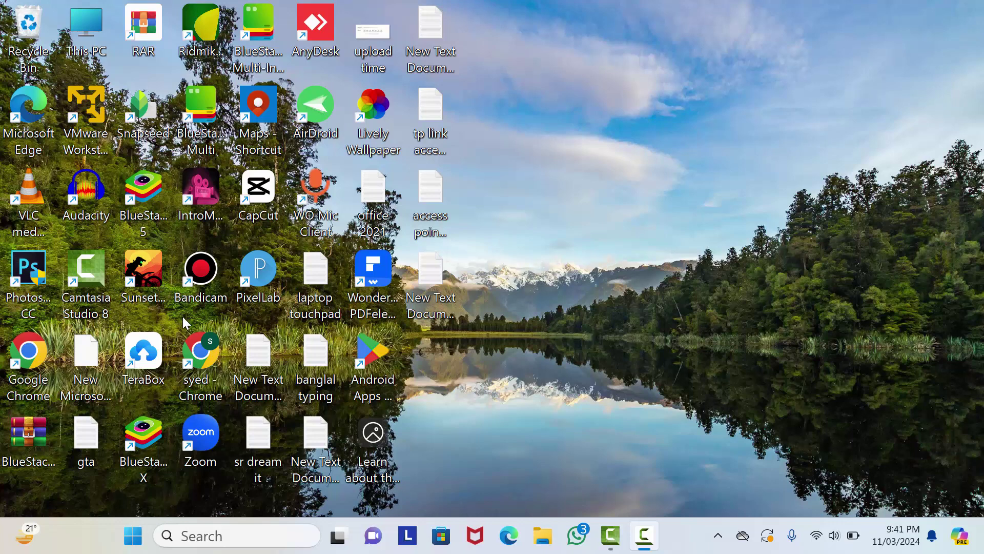
- Refresh the Windows desktop several times from the right-click context menu
right_click(594, 156)
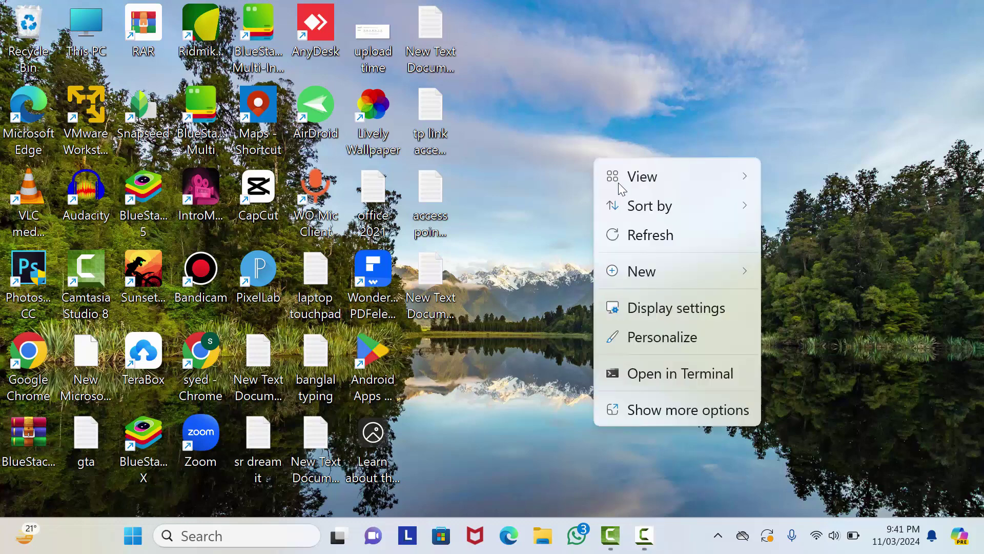
click(635, 234)
right_click(608, 178)
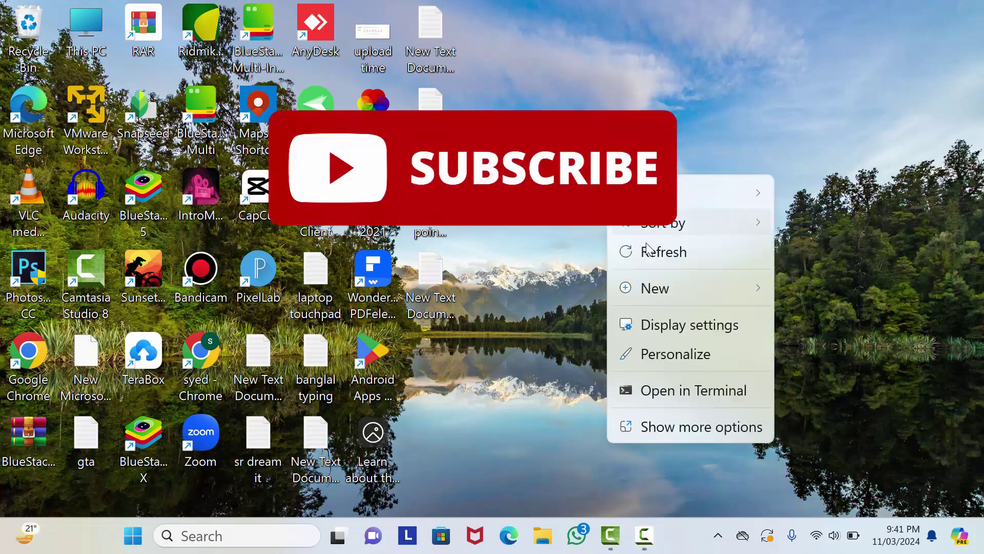
click(627, 250)
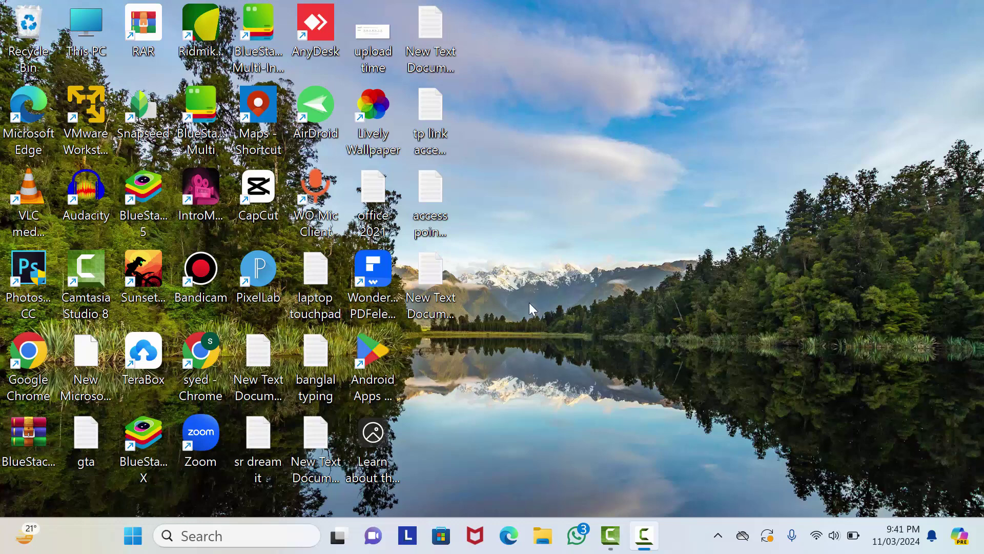
right_click(595, 157)
click(638, 233)
right_click(607, 173)
click(642, 251)
- Launch Chrome and navigate to the MW305R router page at 192.168.1.1
double_click(202, 361)
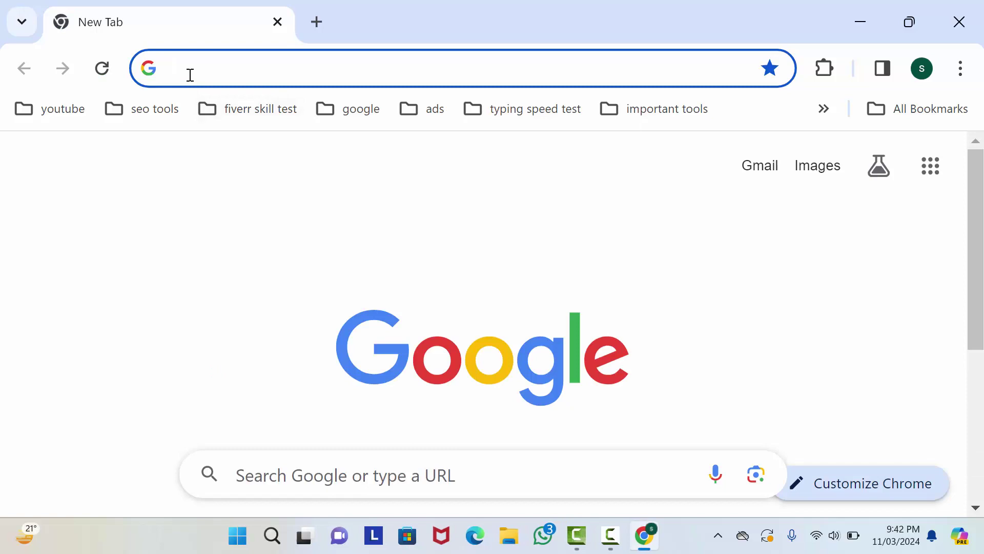
text(19)
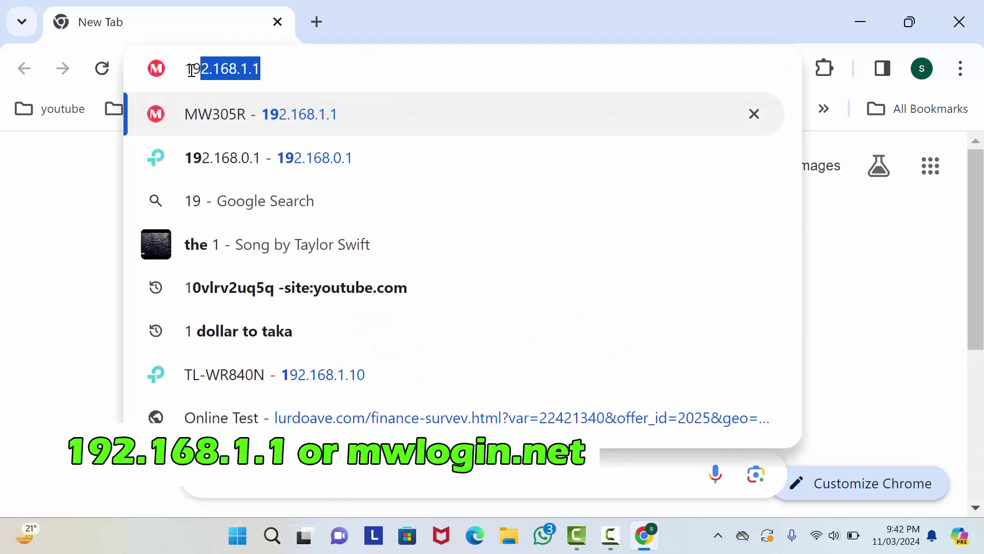
text(2.16)
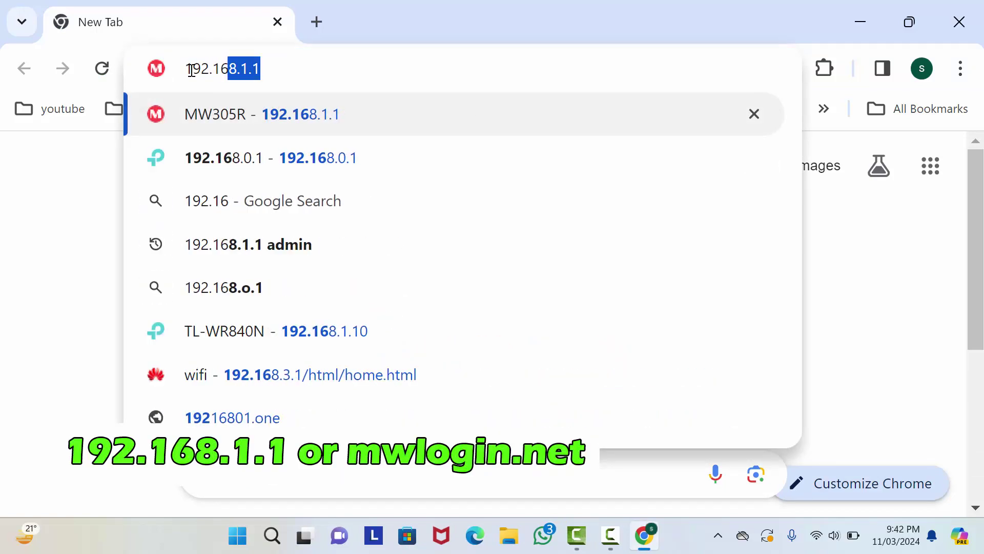
text(8.1.1)
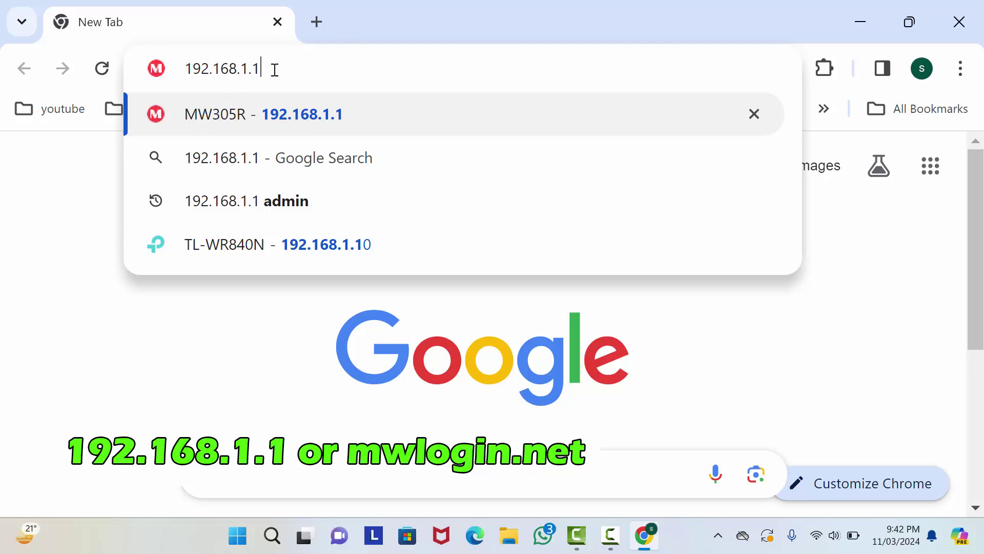
click(312, 120)
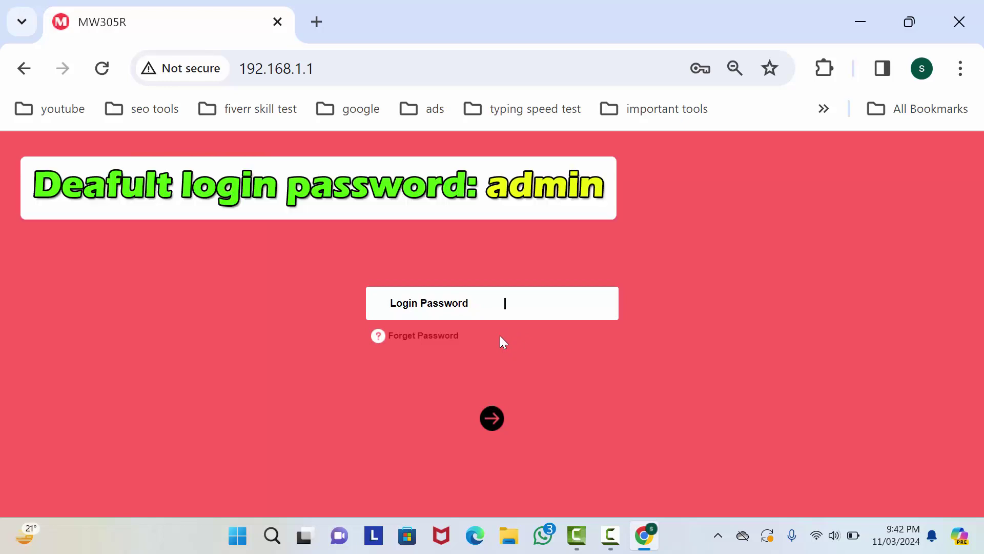
text(***)
text(*****)
- Submit the login password, retrying once after the wrong-password warning
key(Return)
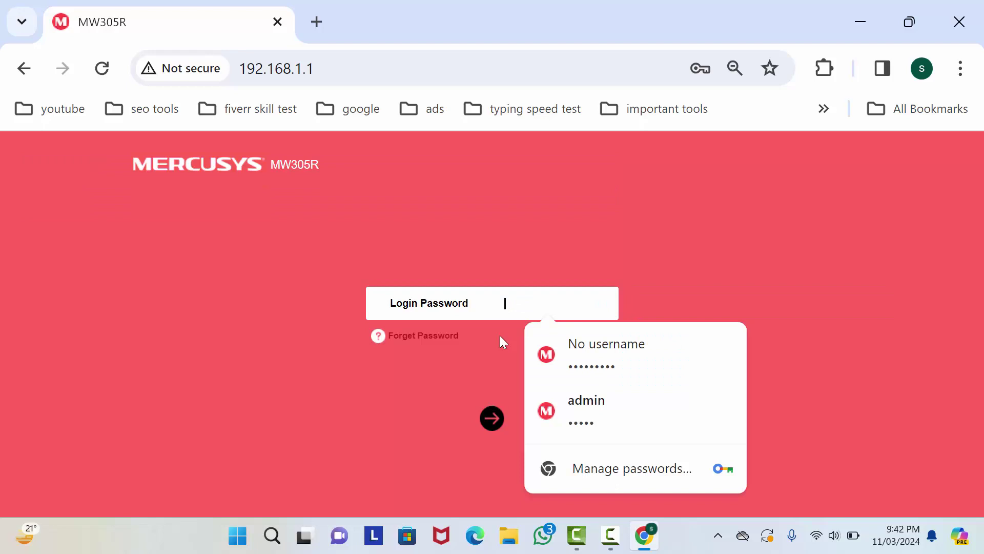
text(*)
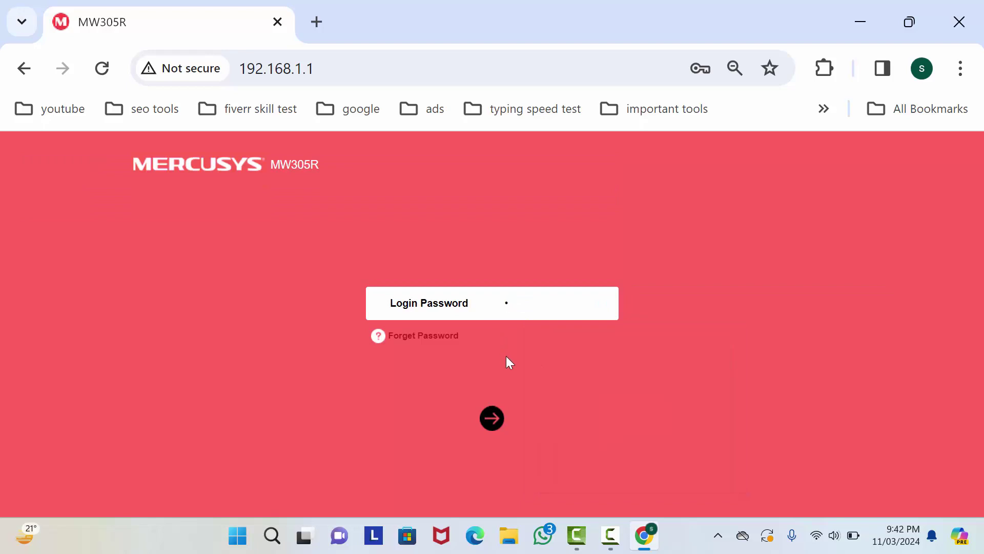
text(****)
text(****)
key(Return)
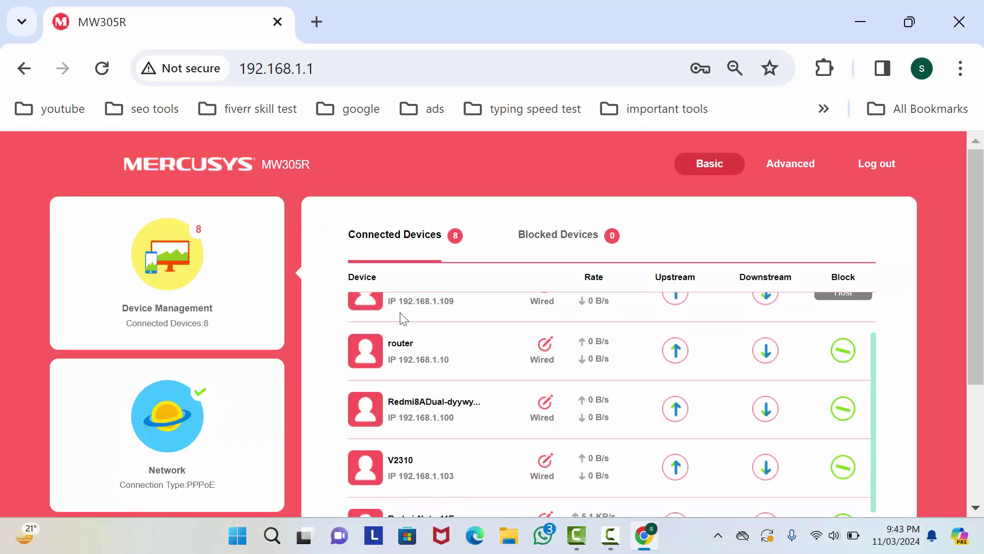
scroll(400, 317, down, 1)
scroll(431, 322, down, 1)
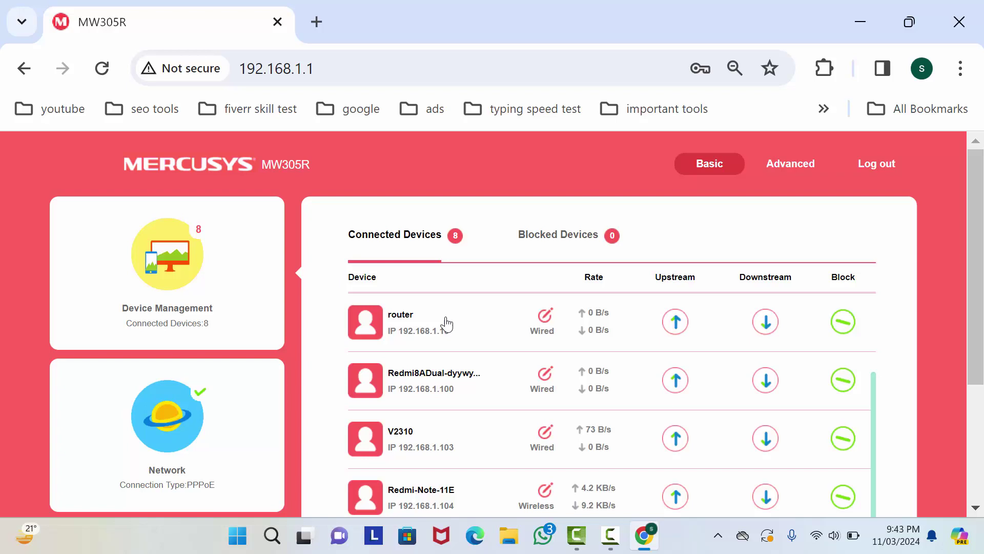
scroll(496, 363, down, 1)
scroll(497, 363, down, 1)
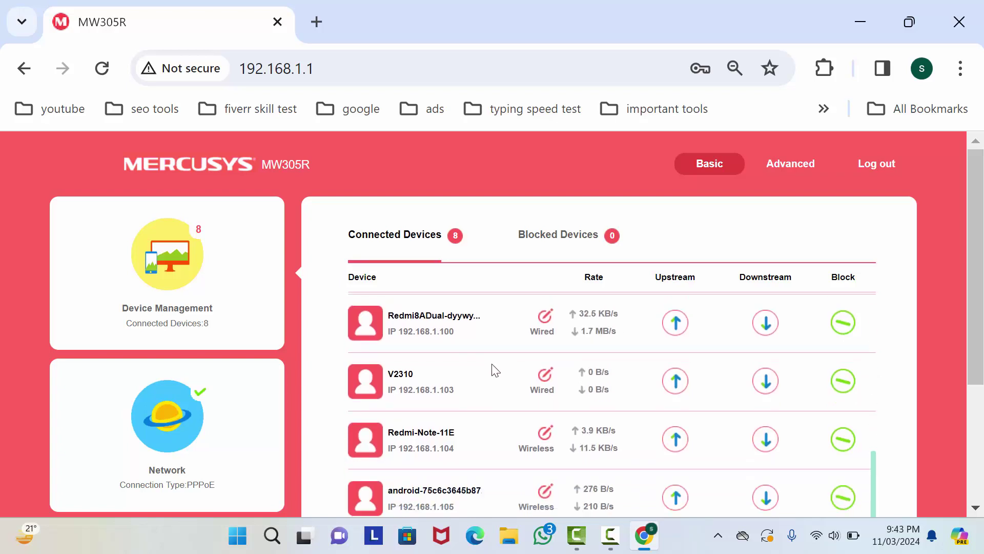
scroll(538, 375, up, 1)
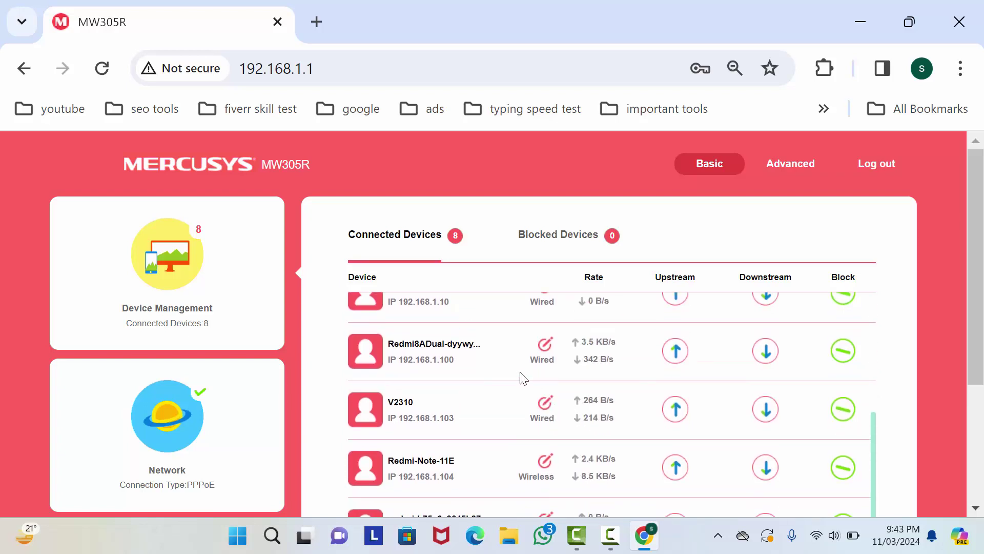
scroll(378, 406, down, 1)
scroll(451, 352, up, 3)
scroll(806, 339, up, 2)
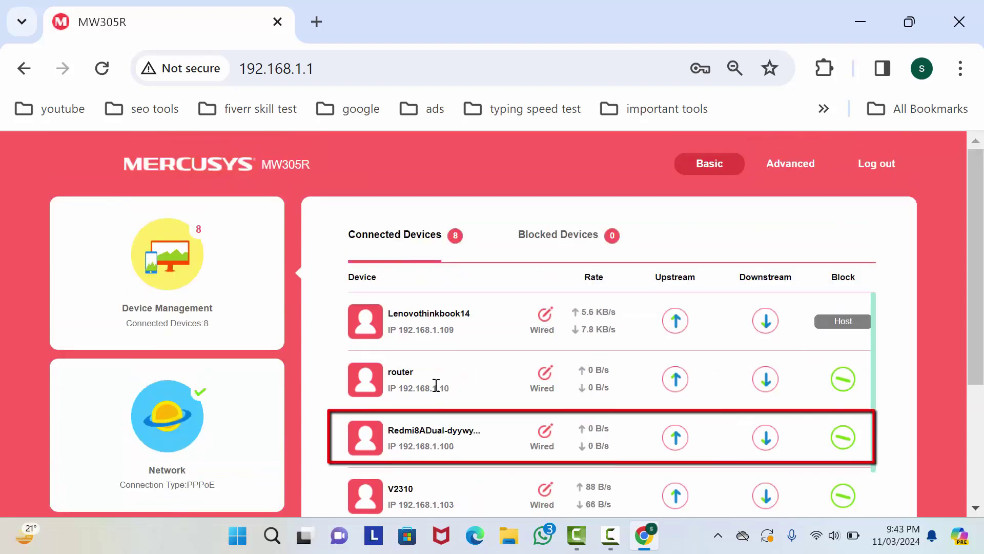
scroll(451, 439, down, 1)
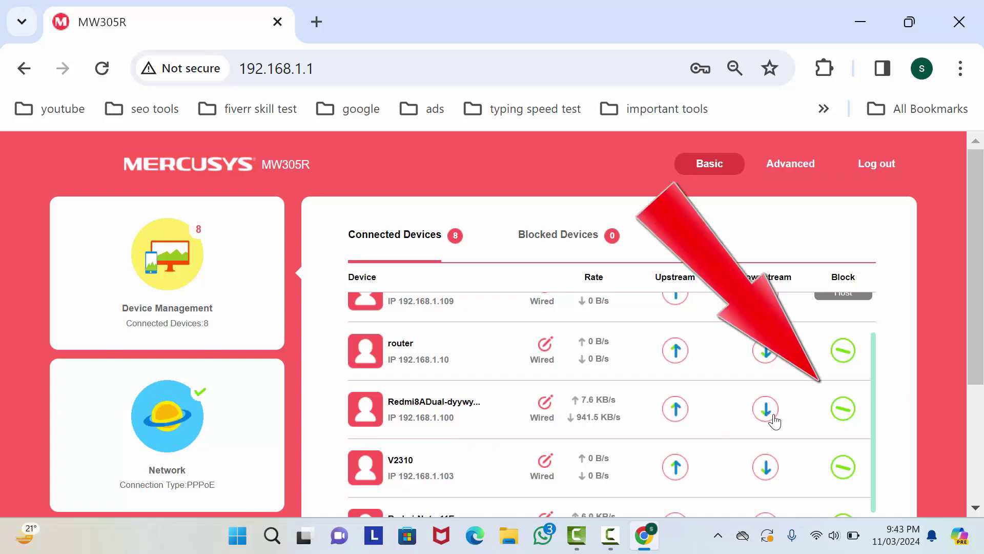
- Block the Redmi8ADual device and check the Blocked and Connected Devices lists
click(848, 415)
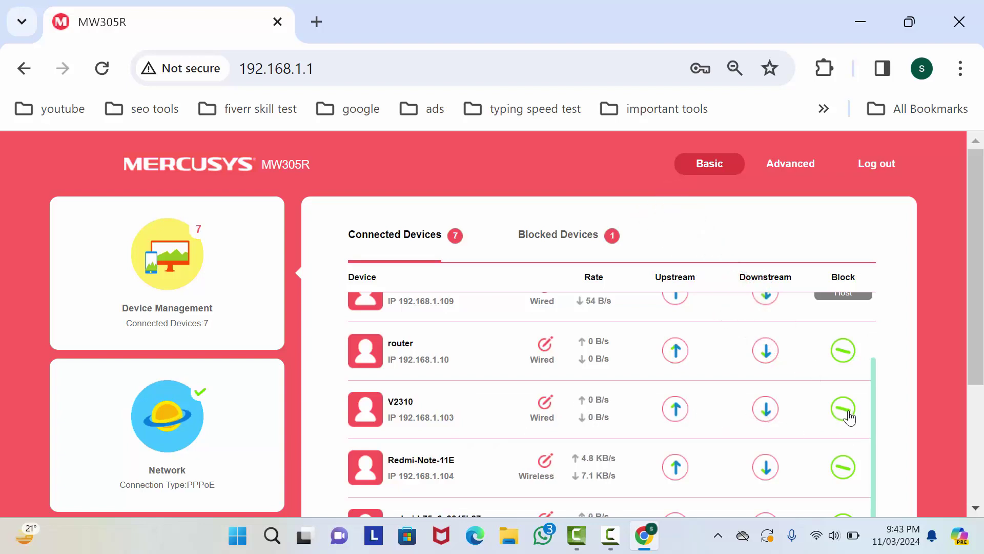
click(554, 245)
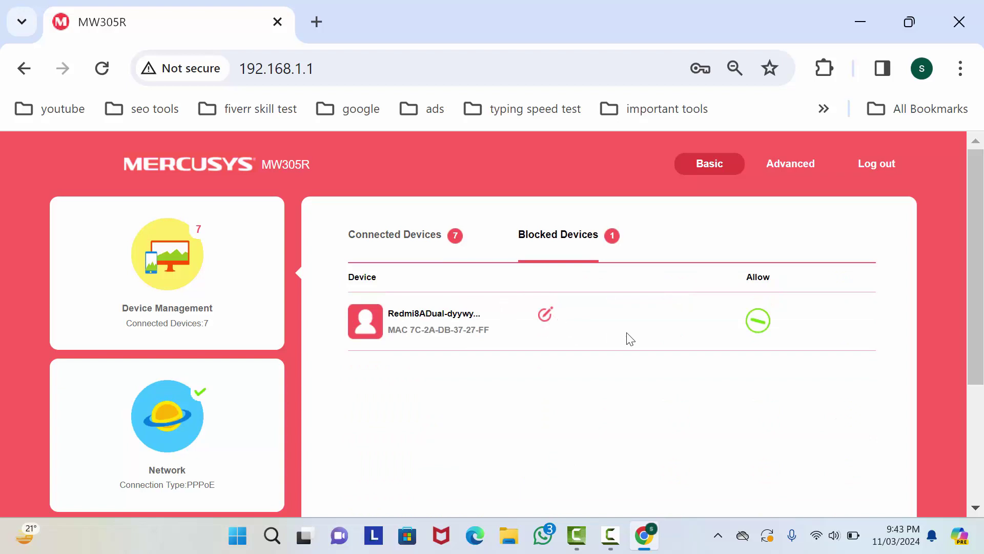
click(419, 237)
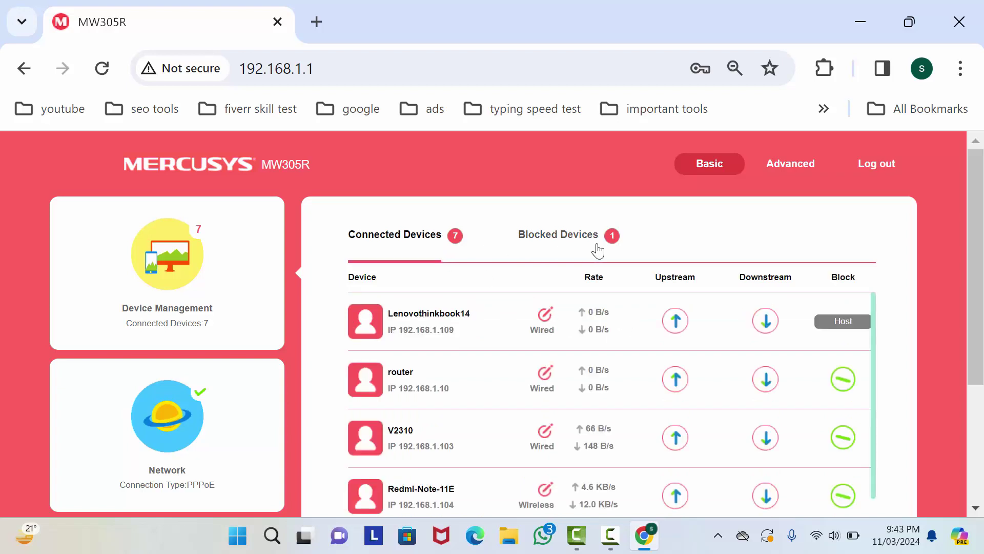
click(580, 234)
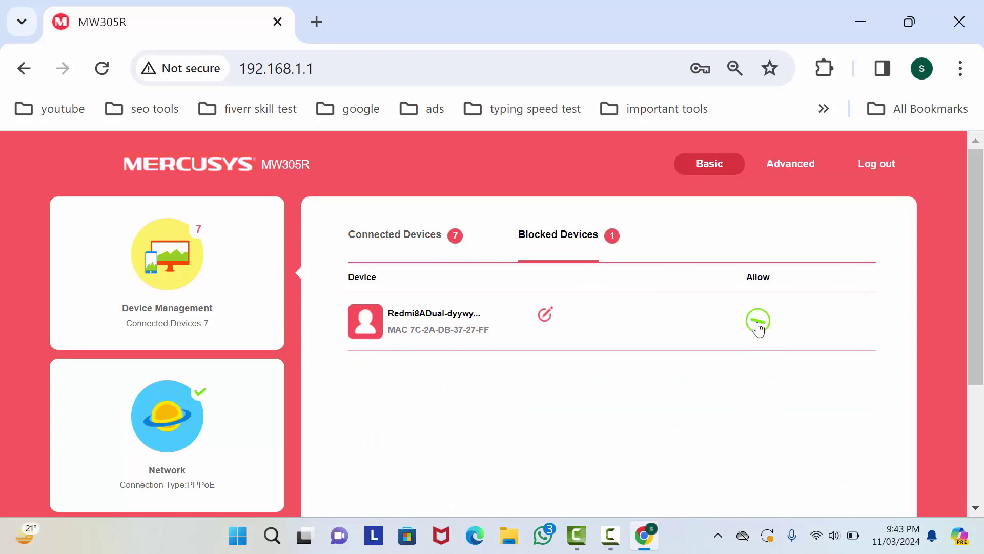
click(757, 323)
click(432, 241)
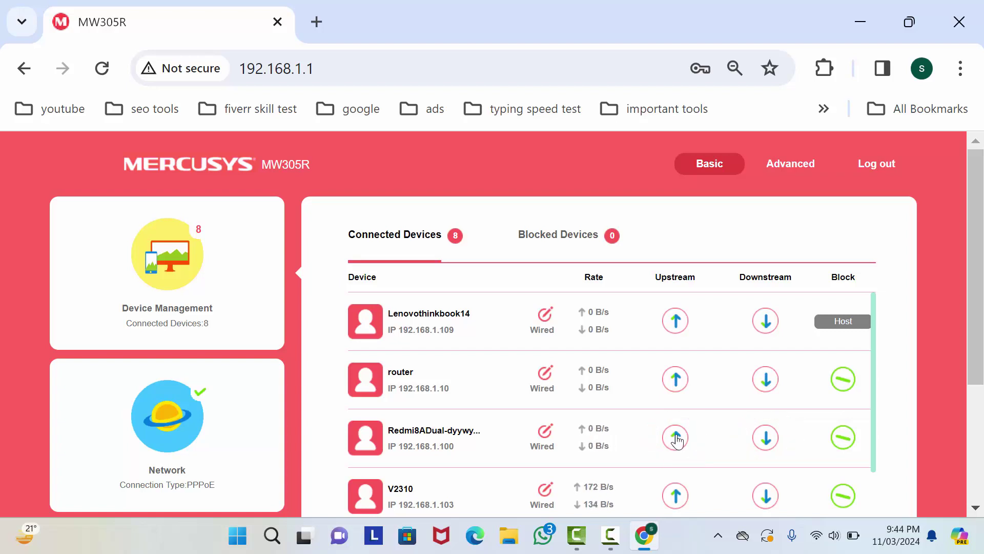
click(676, 438)
click(704, 452)
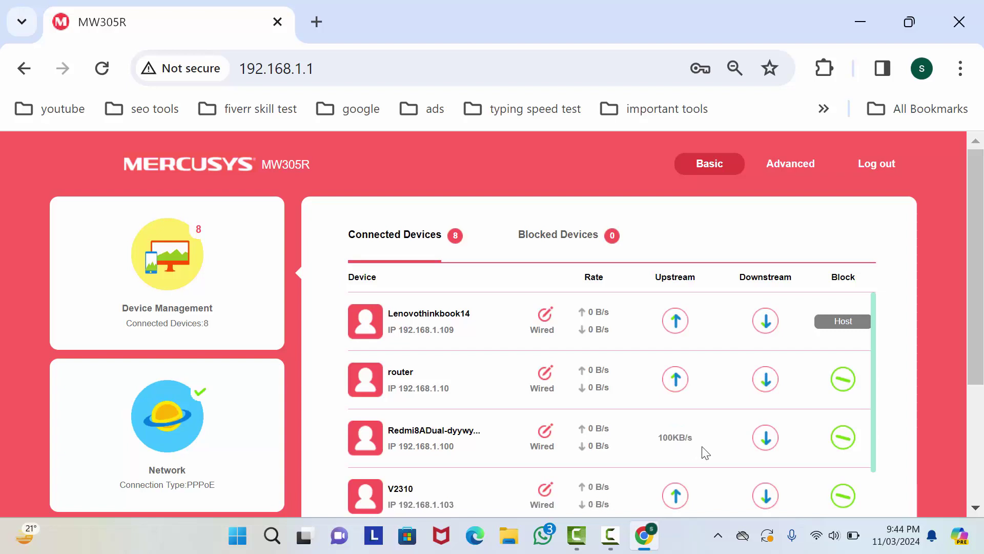
click(766, 438)
text(1)
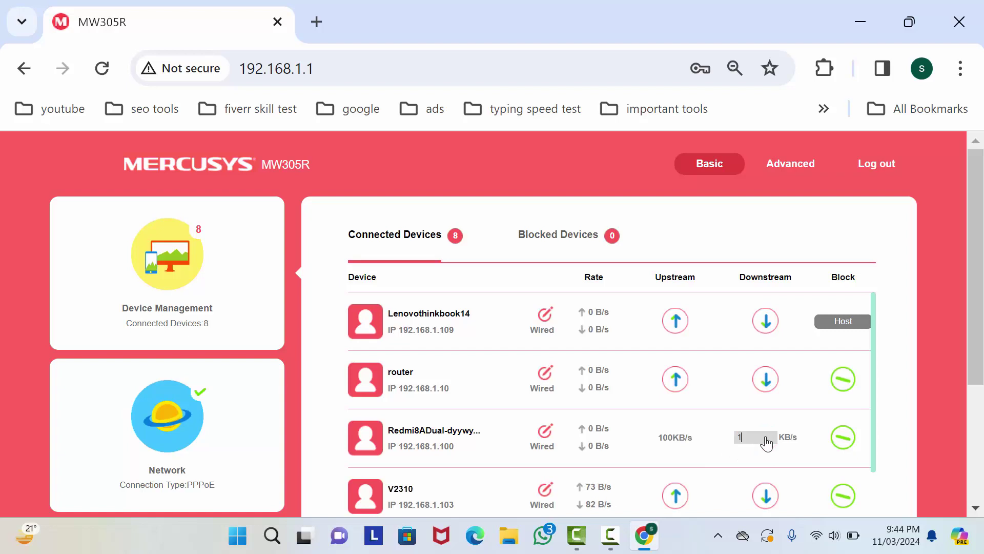
text(00)
click(751, 463)
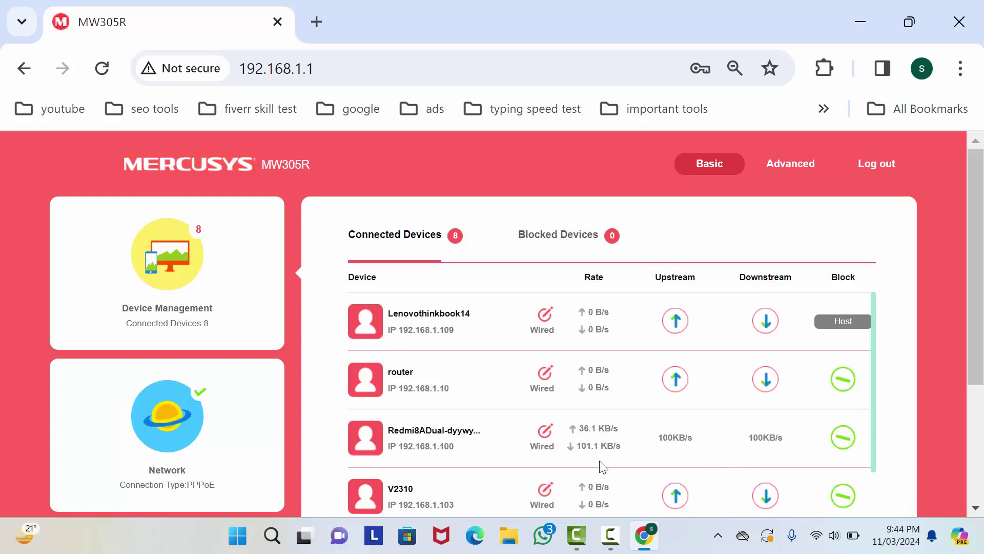
scroll(438, 454, down, 1)
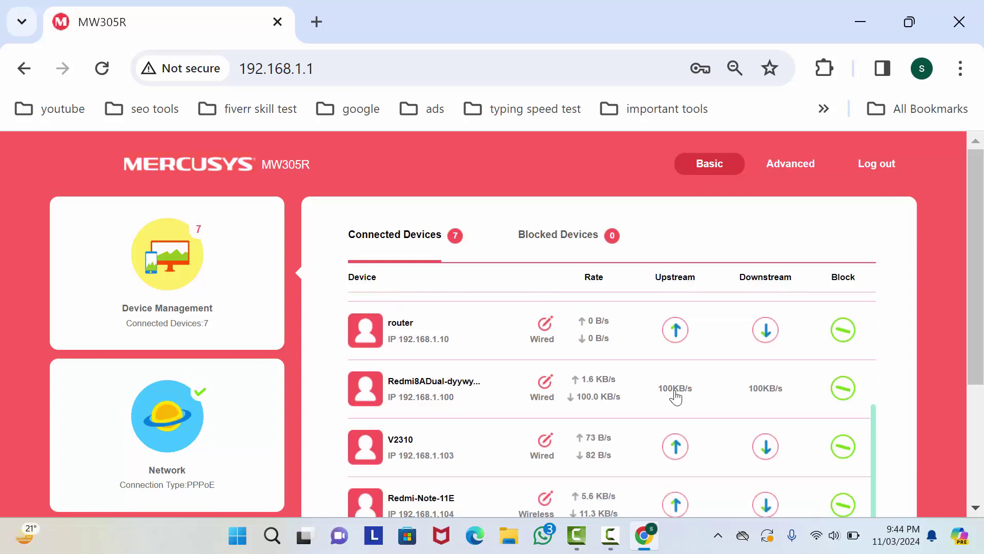
click(673, 397)
key(BackSpace)
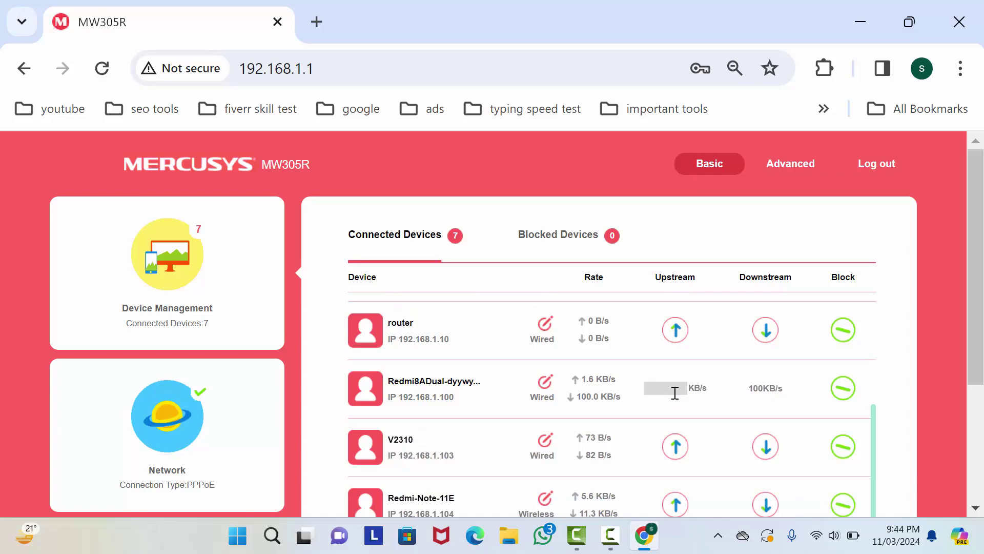
key(Return)
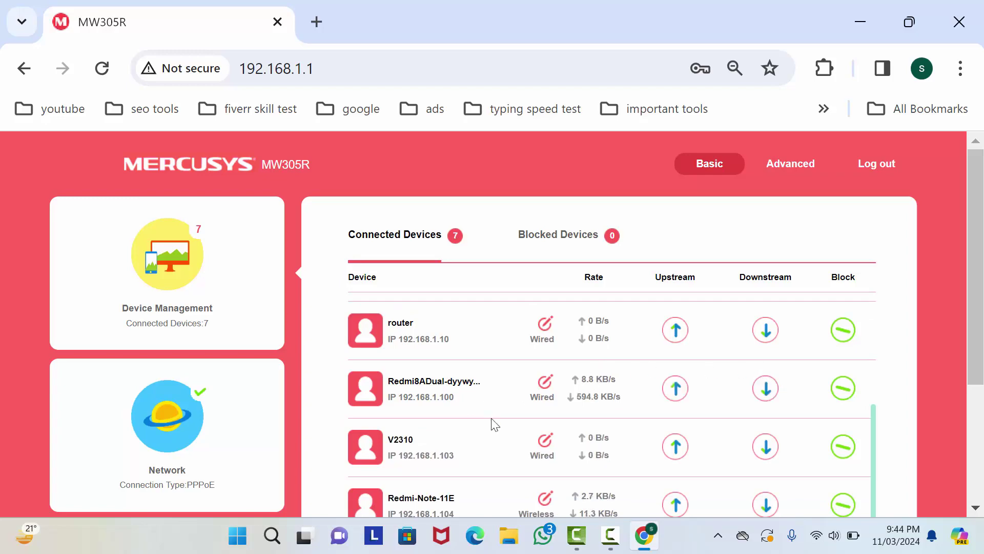
scroll(157, 450, down, 3)
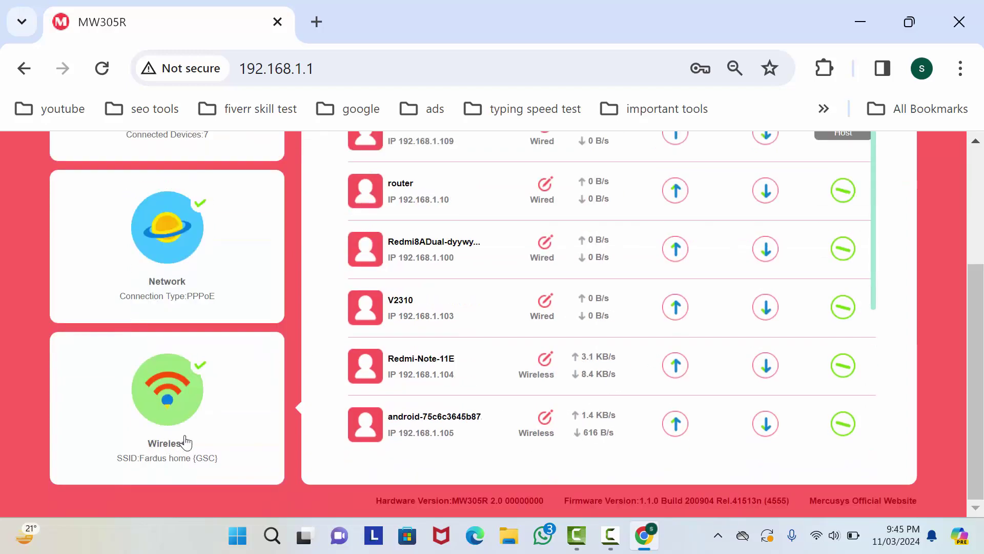
- Browse the Advanced section: LAN, IPv6, MAC Address and DHCP Server settings
click(184, 441)
scroll(409, 442, up, 5)
click(790, 164)
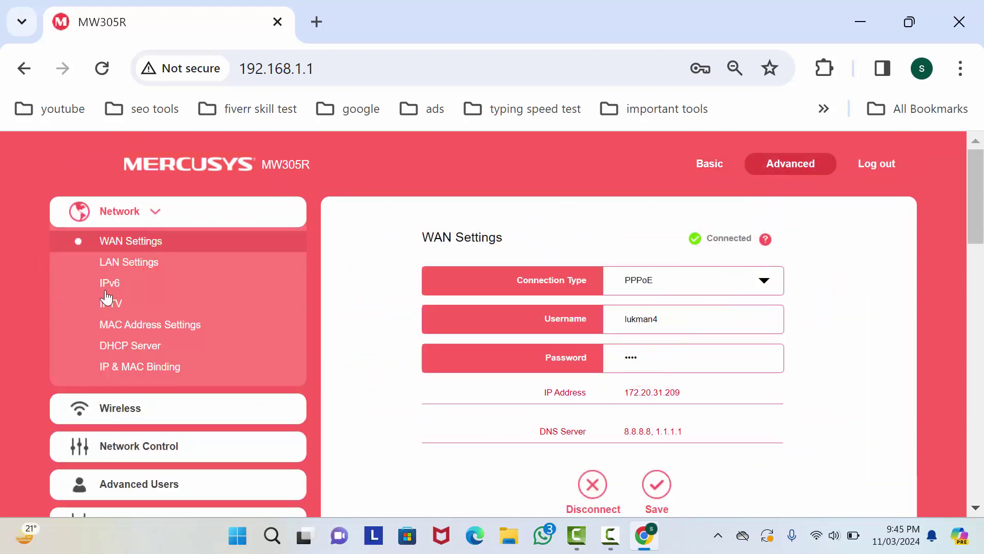
click(129, 263)
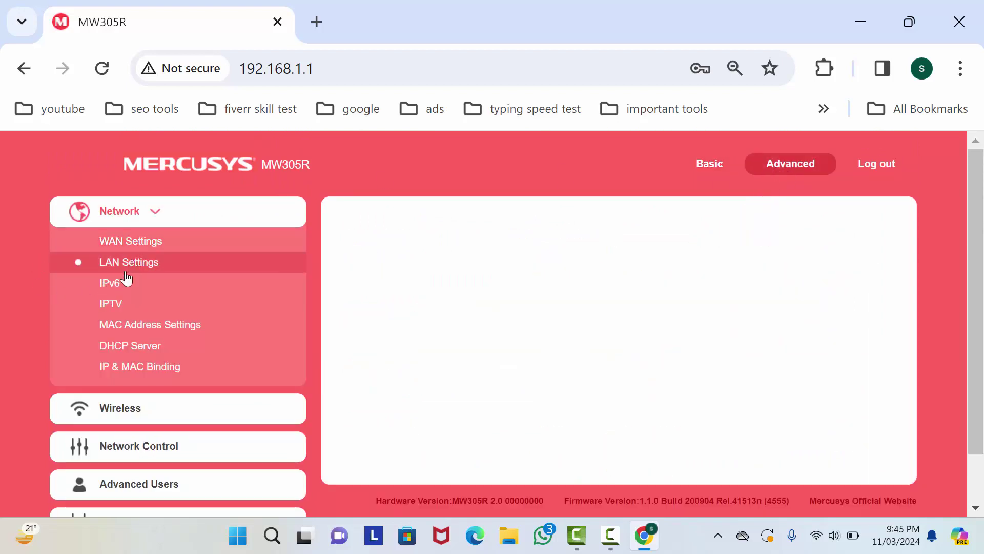
click(112, 283)
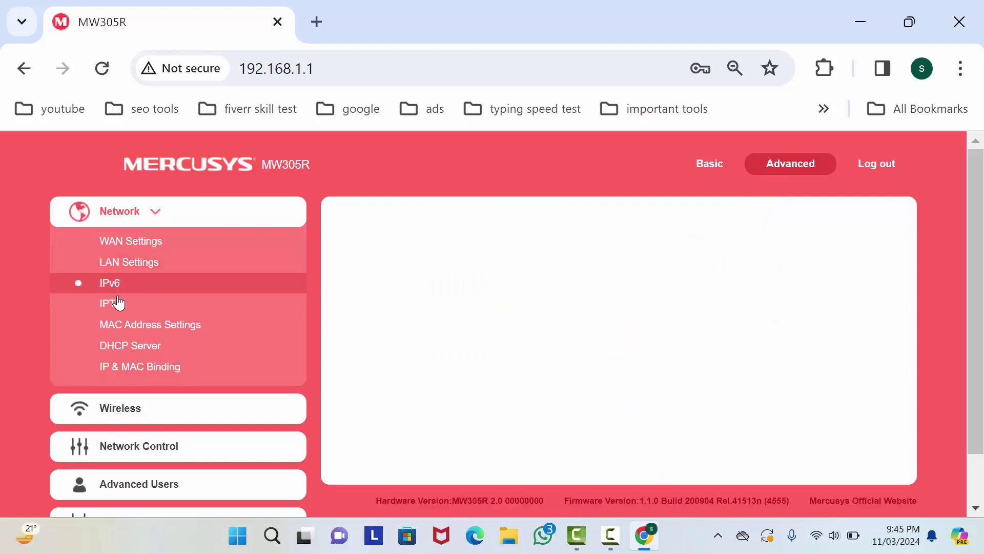
click(149, 325)
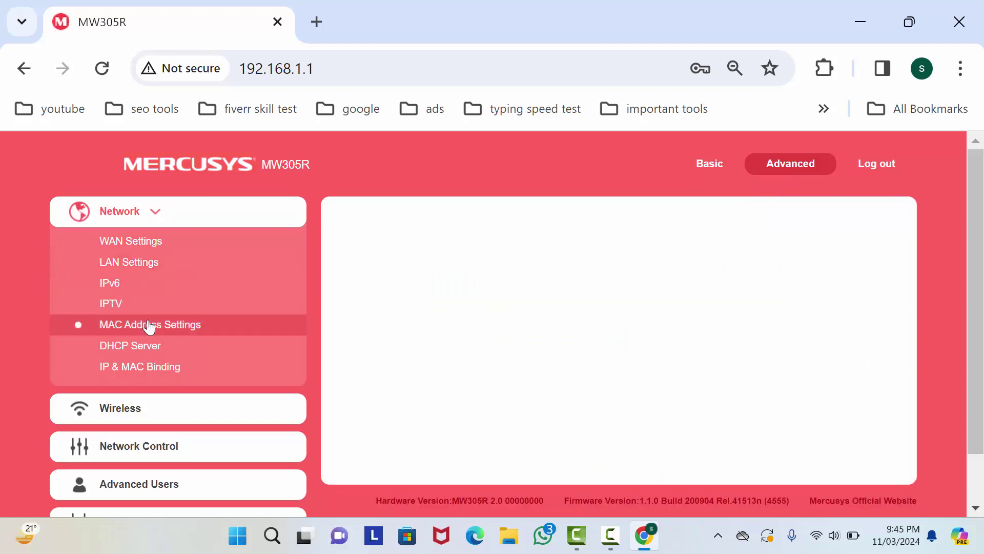
click(139, 348)
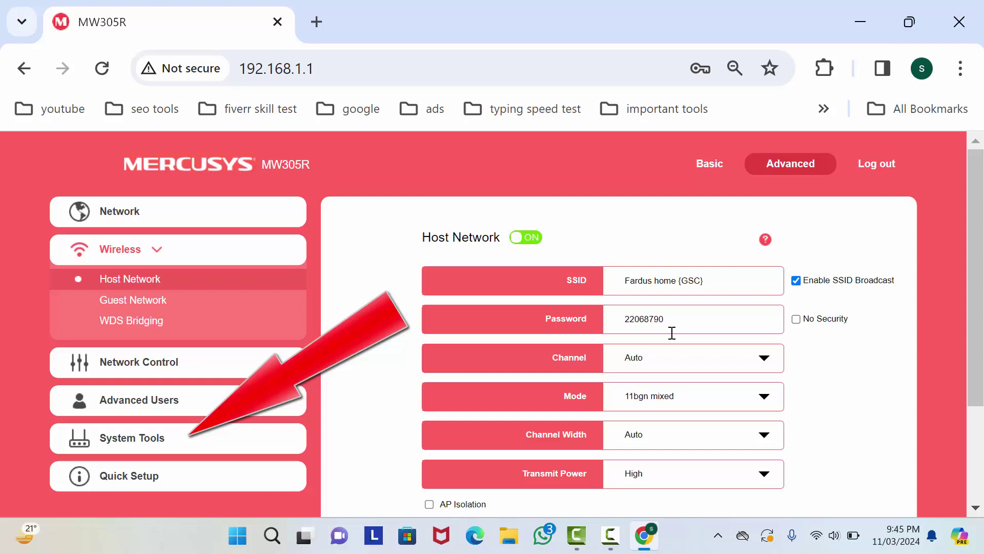
scroll(84, 377, down, 2)
- Reboot the router from System Tools > Reboot and confirm with OK
click(162, 328)
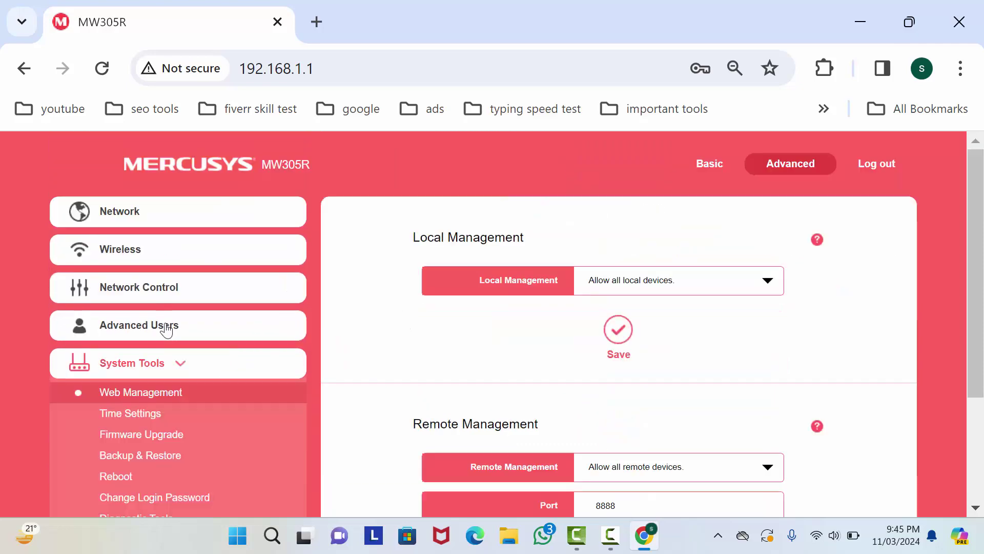
scroll(110, 383, down, 2)
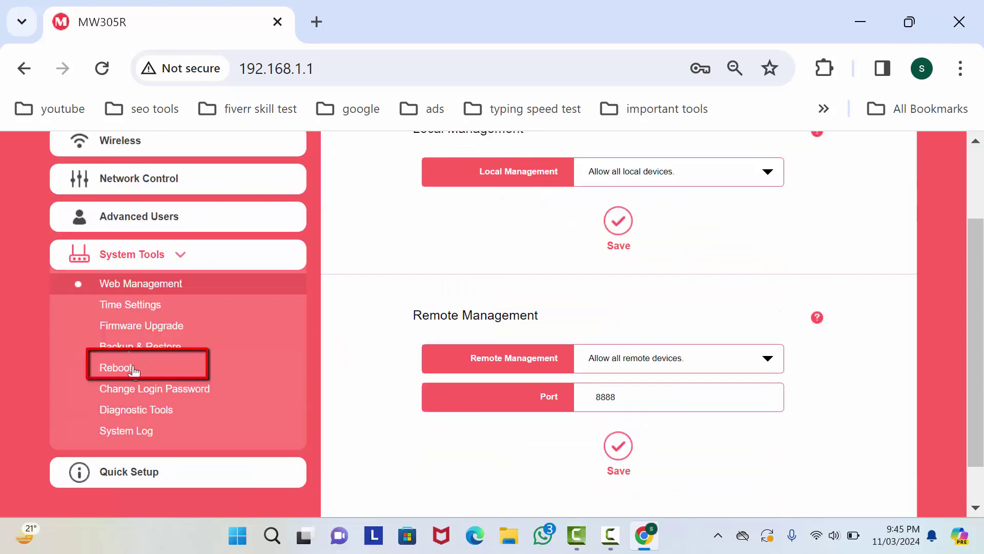
click(124, 370)
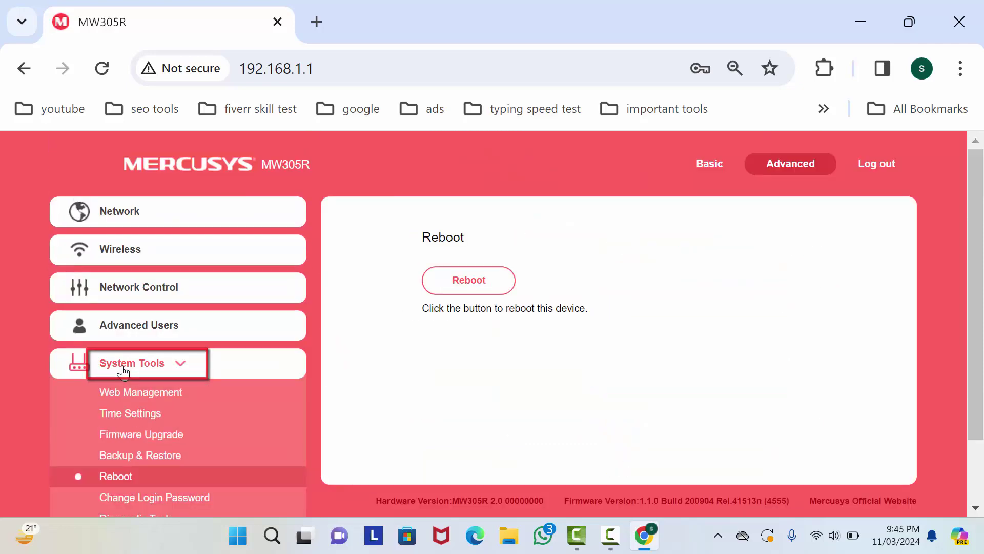
click(469, 283)
click(584, 367)
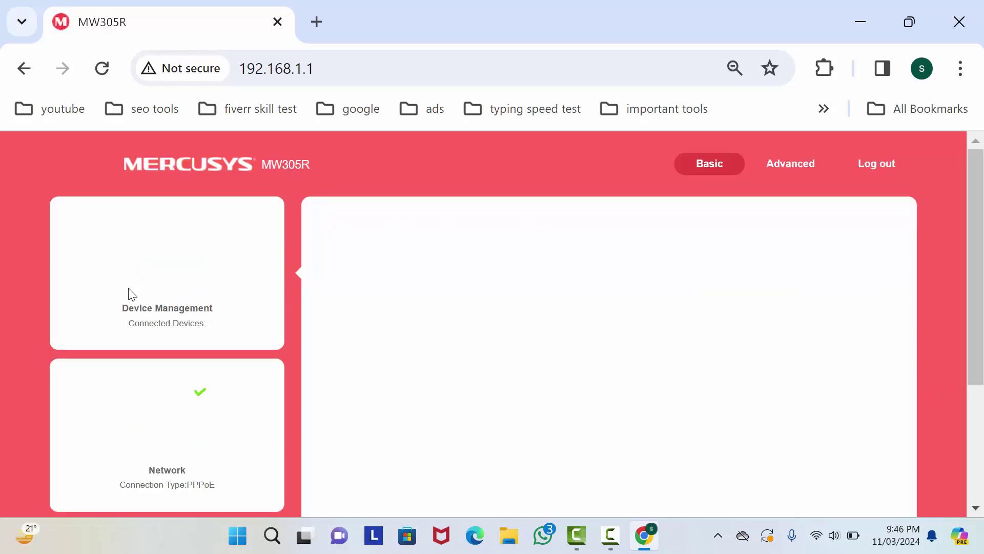
- Minimize Chrome and refresh the Windows desktop
click(862, 22)
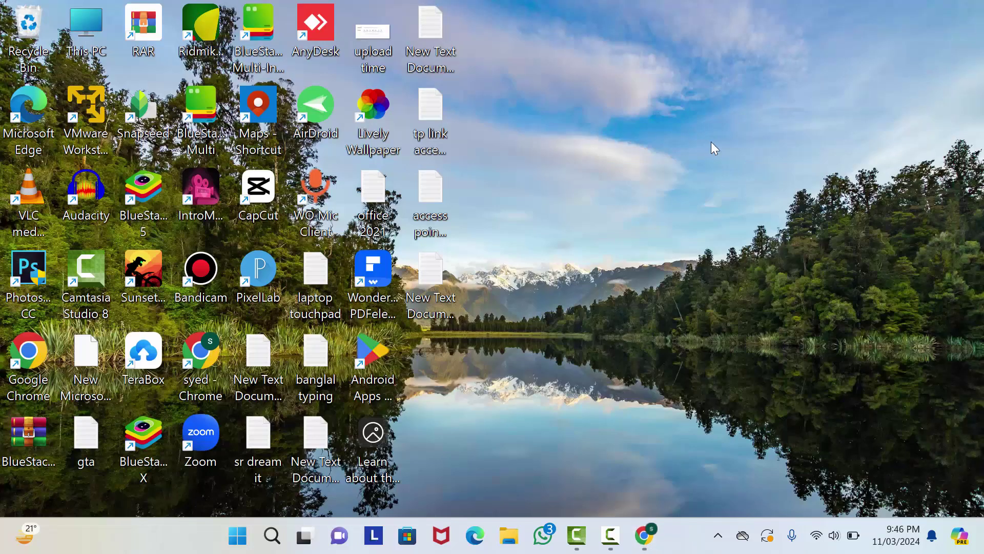
right_click(586, 106)
click(638, 185)
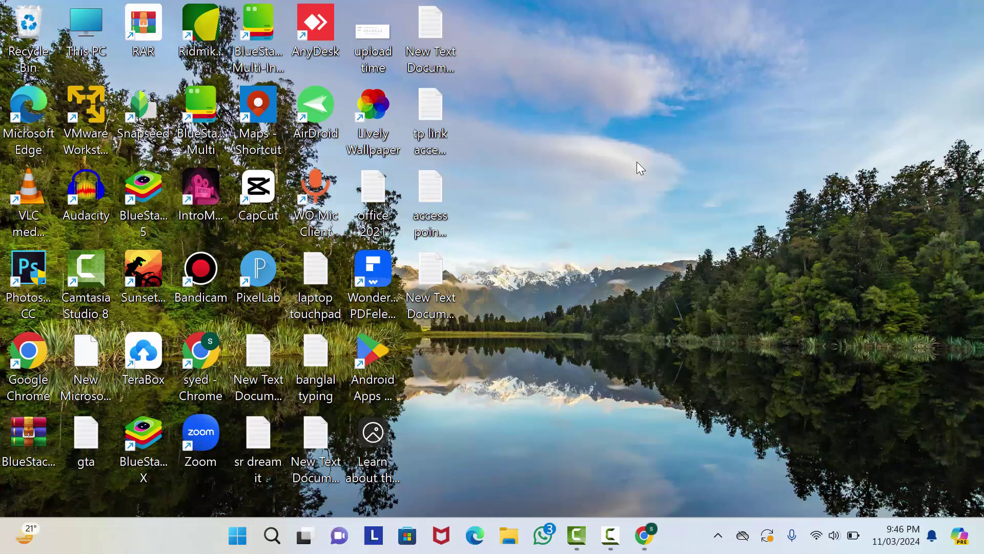